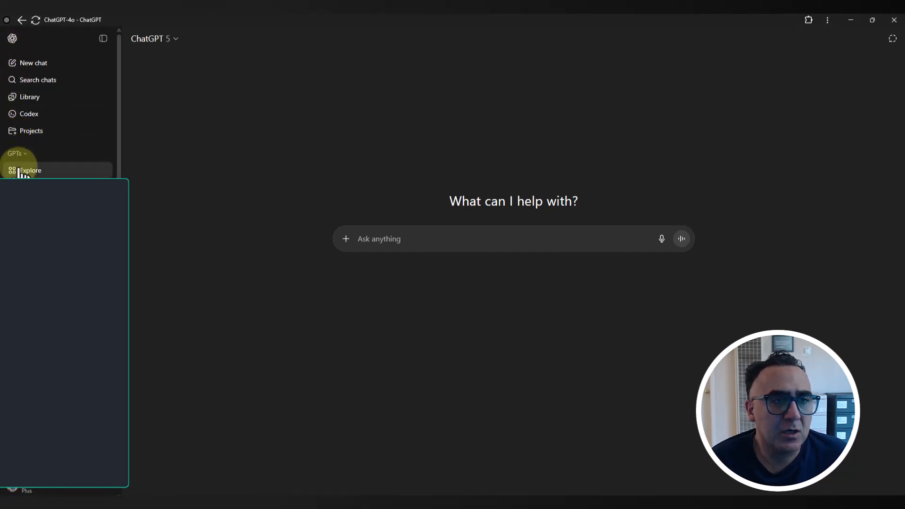
Open the GPT directory and search it for "data analytics"
{"action": "left_click", "coordinate": [33, 171]}
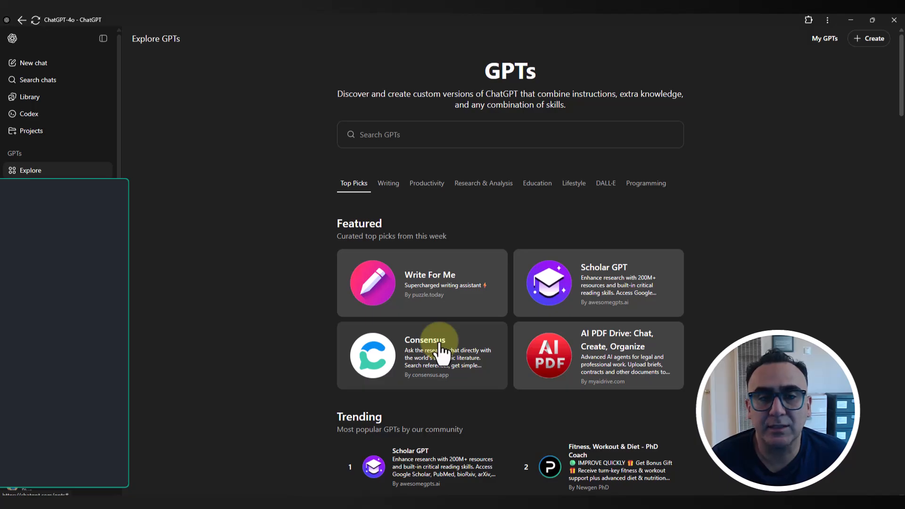
{"action": "left_click", "coordinate": [406, 136]}
{"action": "type", "text": "da"}
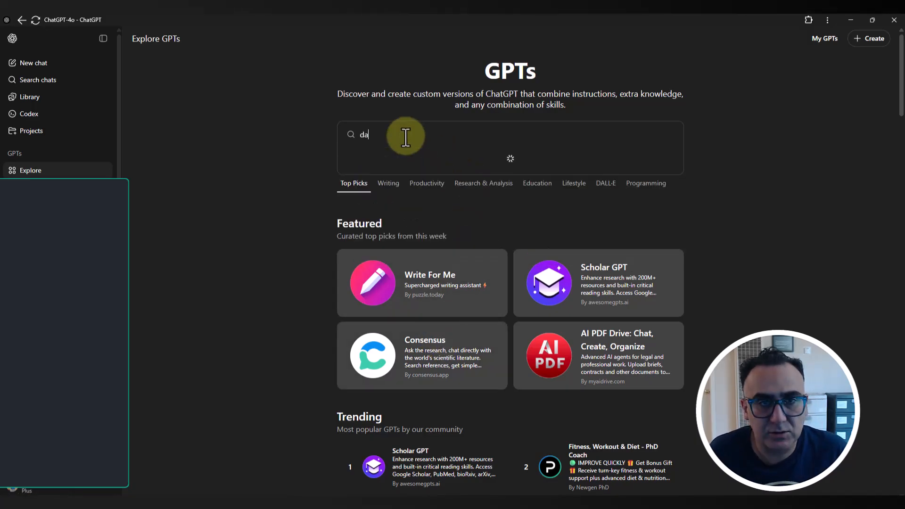
{"action": "type", "text": "ta an"}
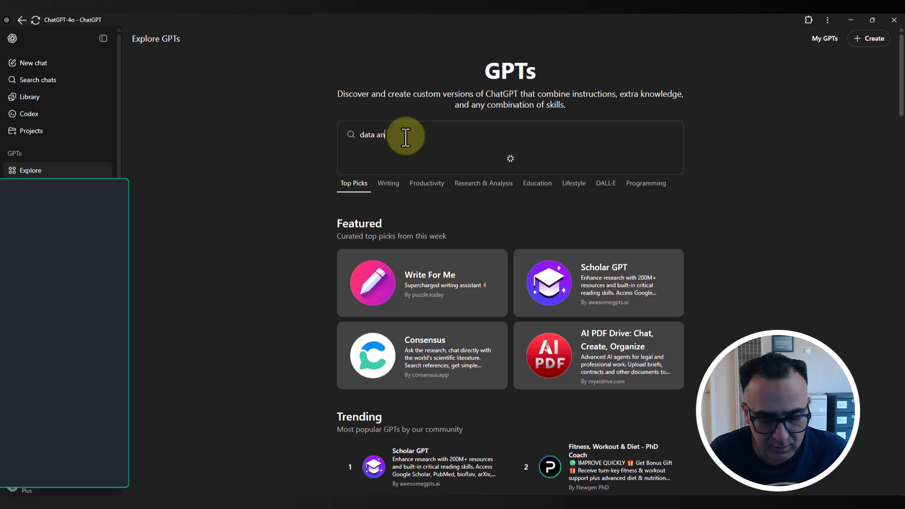
{"action": "type", "text": "alytics"}
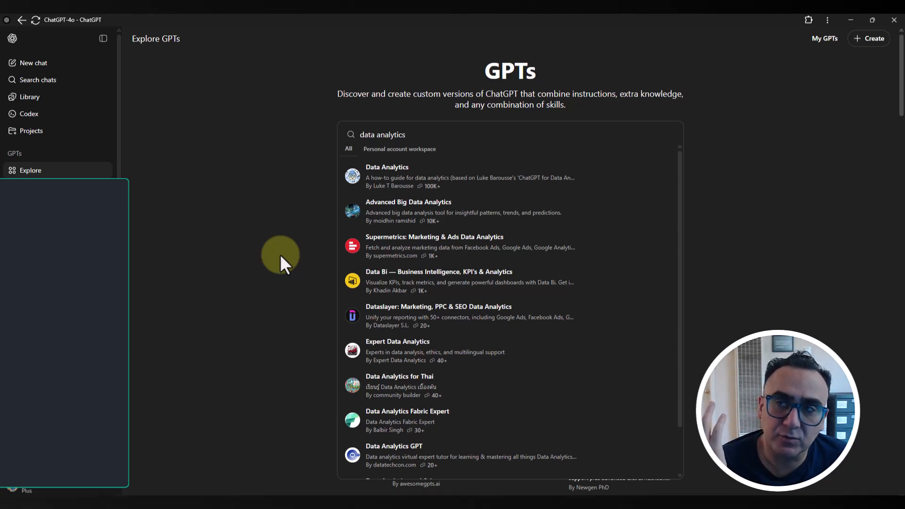
{"action": "left_click", "coordinate": [248, 242]}
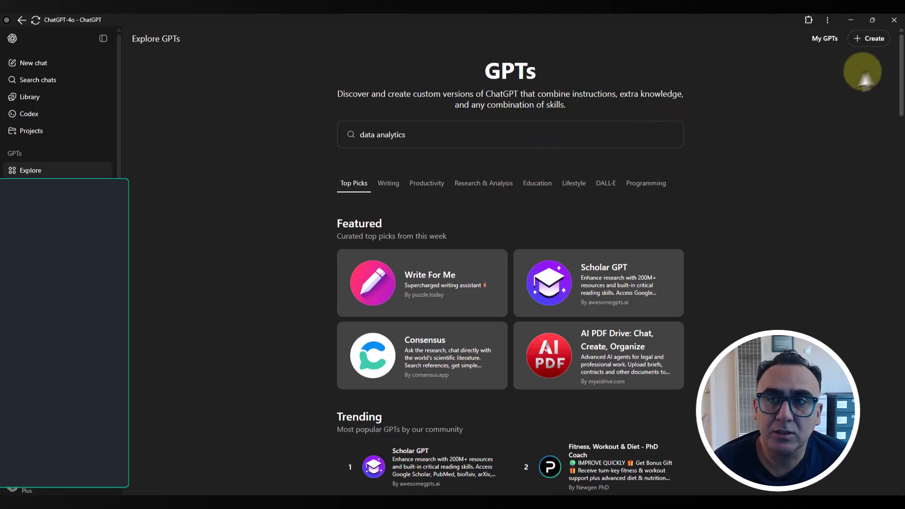
Start a new custom GPT and bring up its conversational Create builder
{"action": "left_click", "coordinate": [879, 40]}
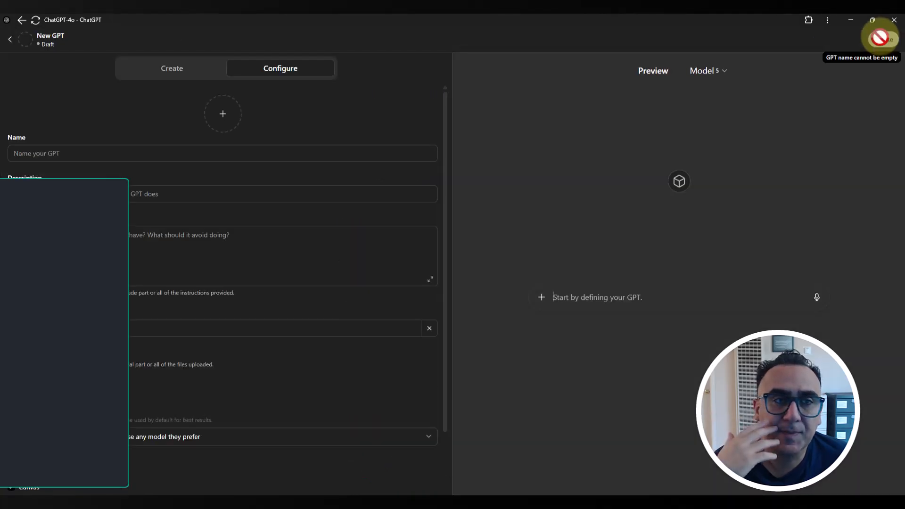
{"action": "left_click", "coordinate": [155, 76]}
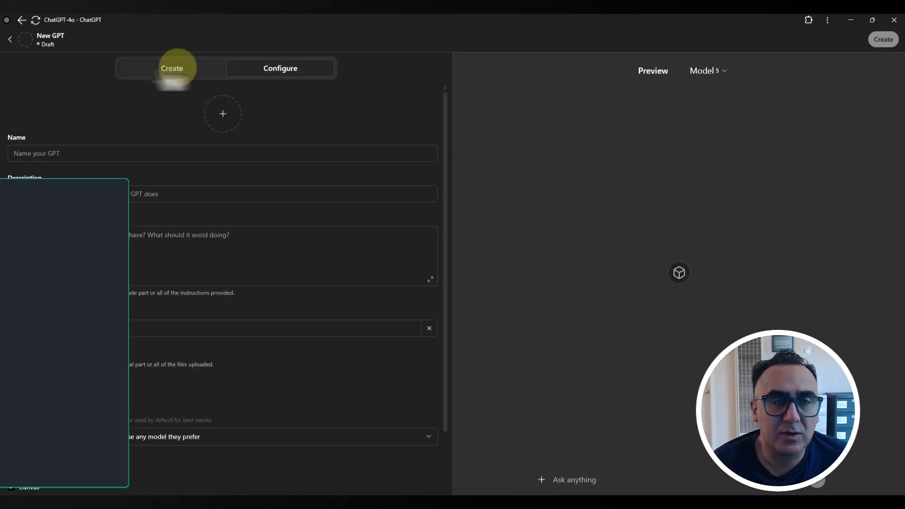
{"action": "left_click", "coordinate": [176, 69]}
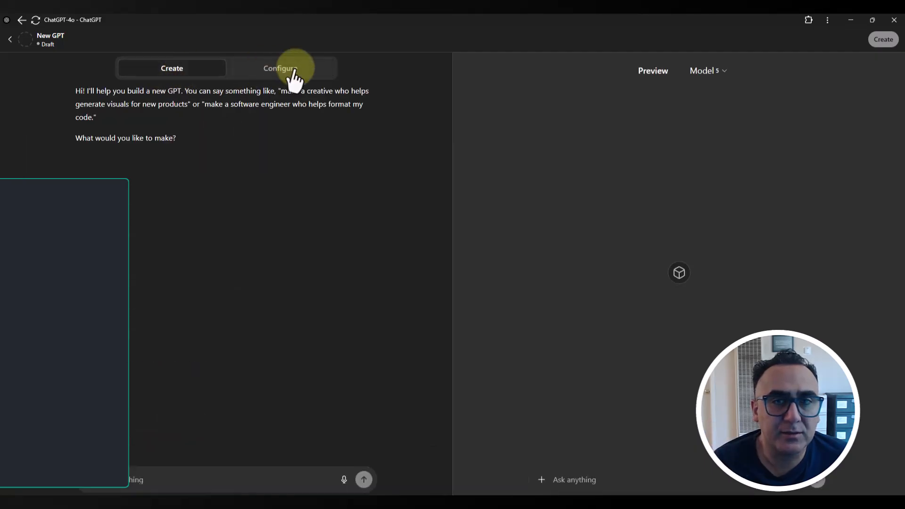
{"action": "left_click", "coordinate": [294, 71]}
{"action": "left_click", "coordinate": [178, 71]}
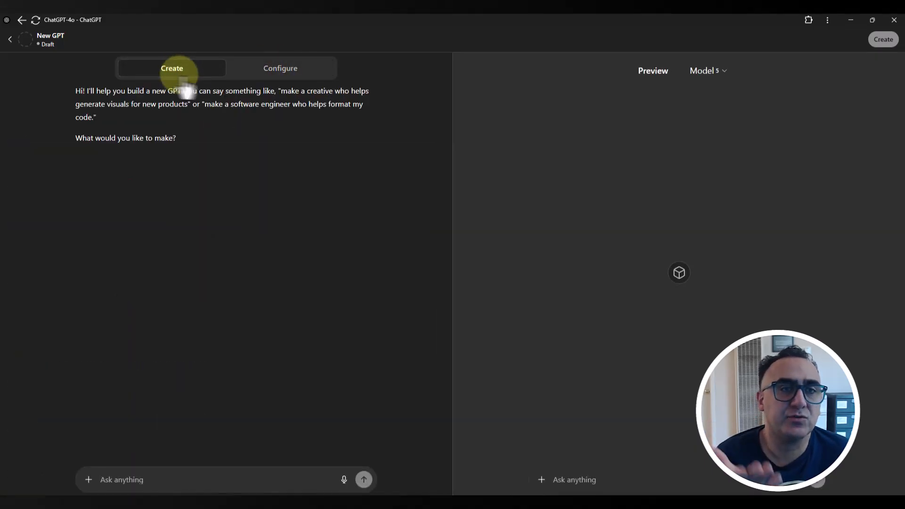
{"action": "left_click", "coordinate": [270, 76]}
{"action": "left_click", "coordinate": [158, 84]}
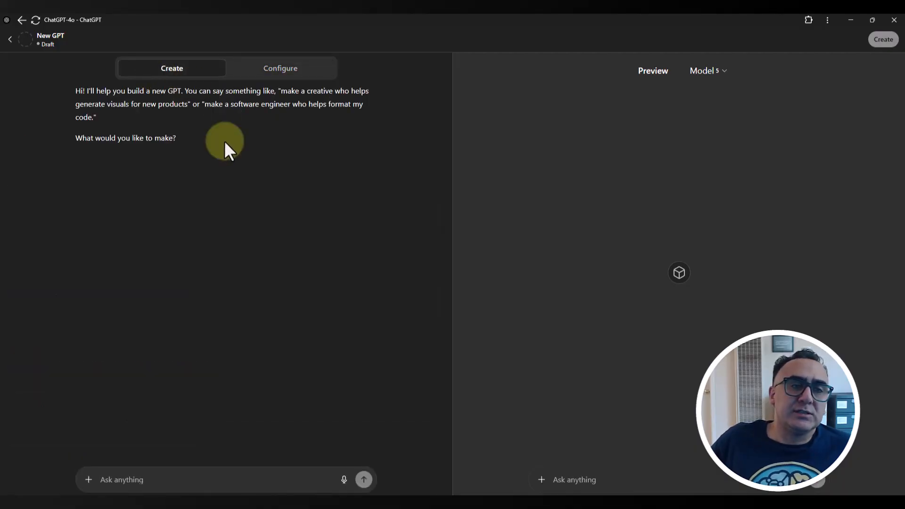
Enter in the builder chat: "make me an email rewrite and email formatter; i like to have business friendly tone in my emails"
{"action": "left_click", "coordinate": [142, 480]}
{"action": "type", "text": "make "}
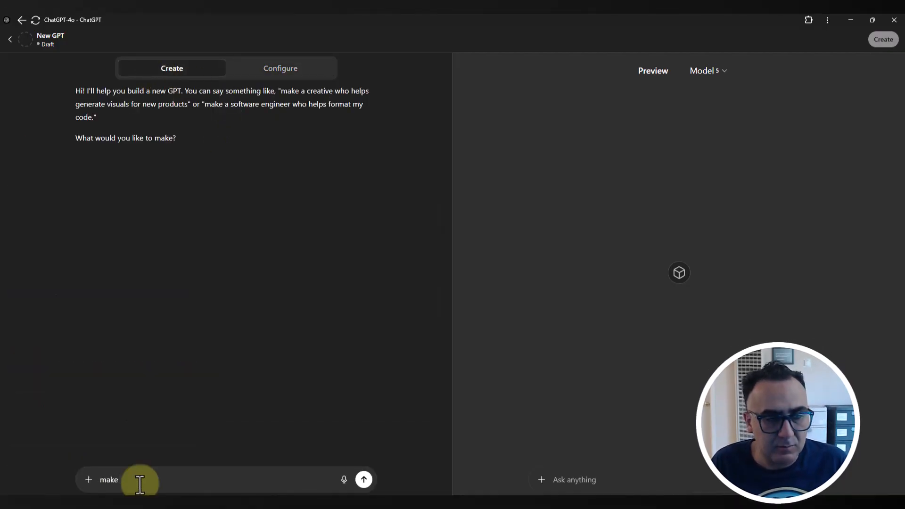
{"action": "type", "text": "me an emai"}
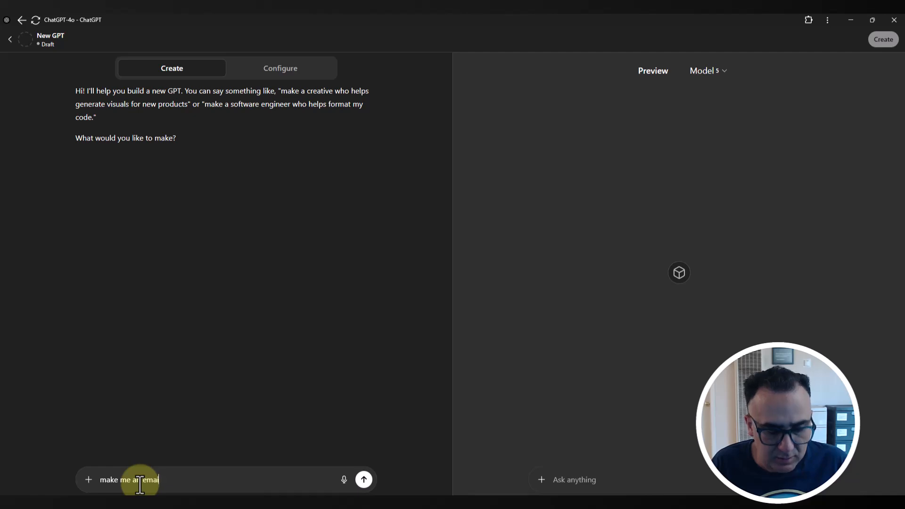
{"action": "type", "text": "l rewrit"}
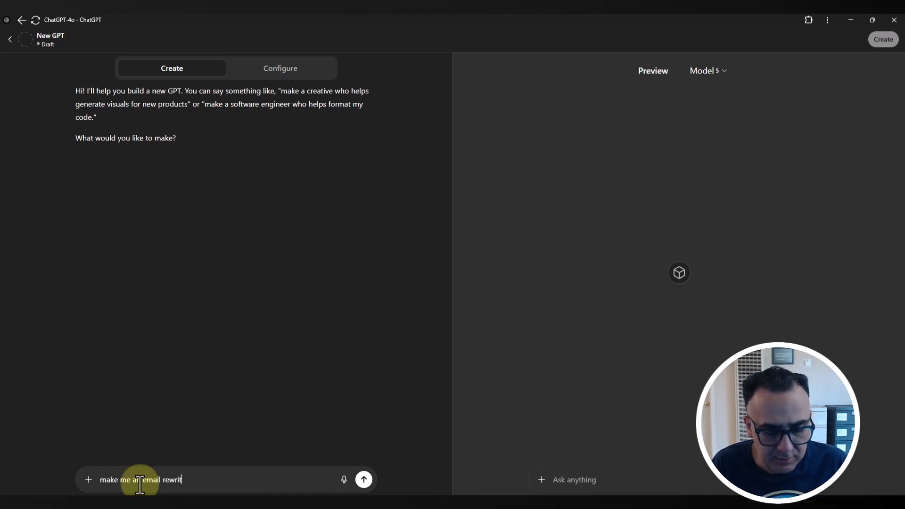
{"action": "type", "text": "e and email formatter"}
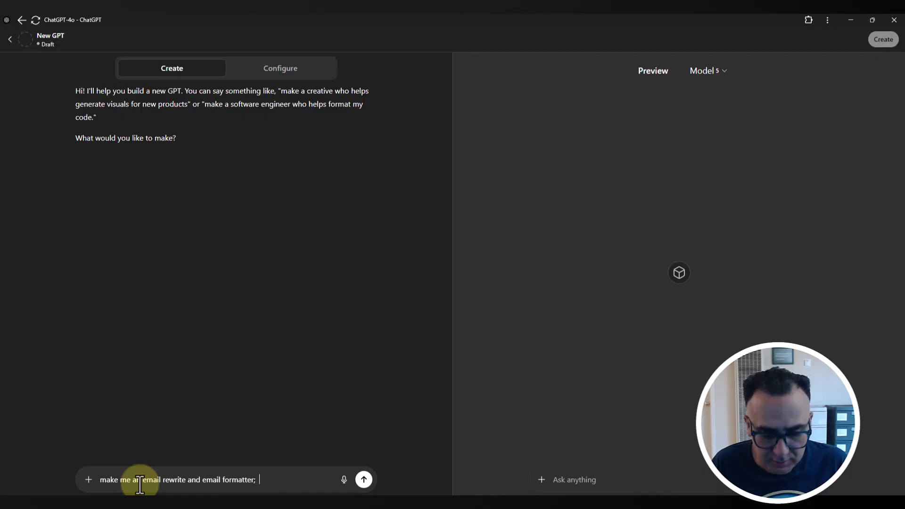
{"action": "type", "text": "; i like to have"}
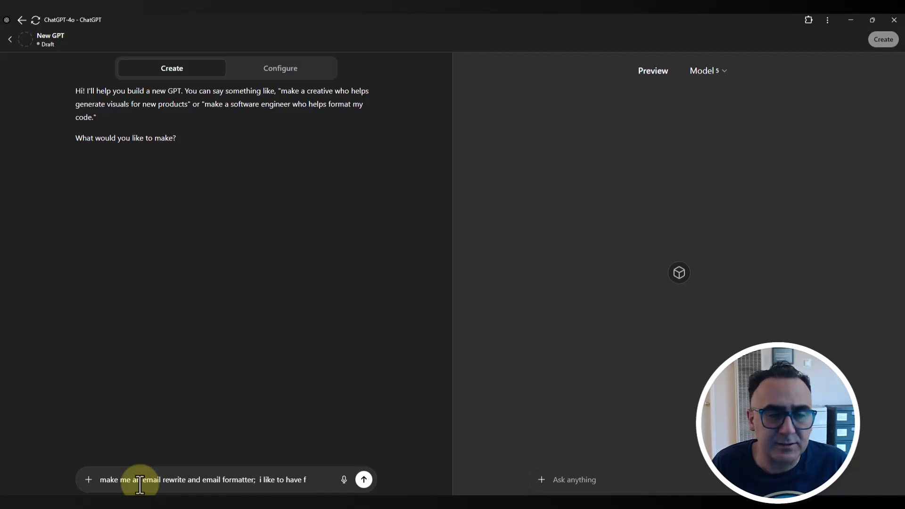
{"action": "type", "text": "business frie"}
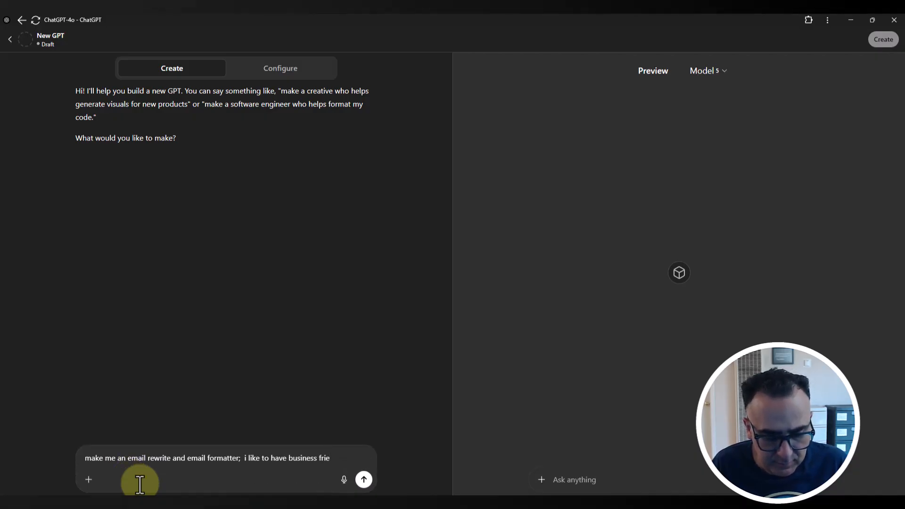
{"action": "type", "text": "ndly"}
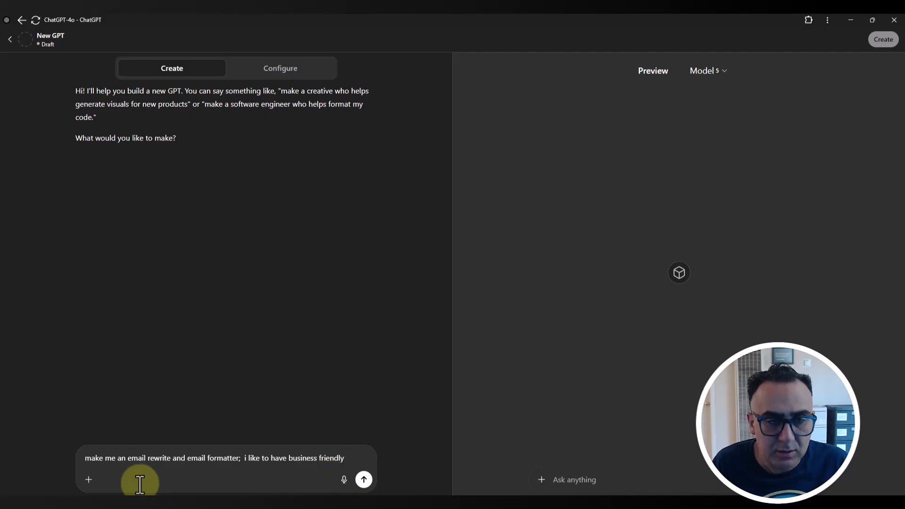
{"action": "type", "text": " tone in my em"}
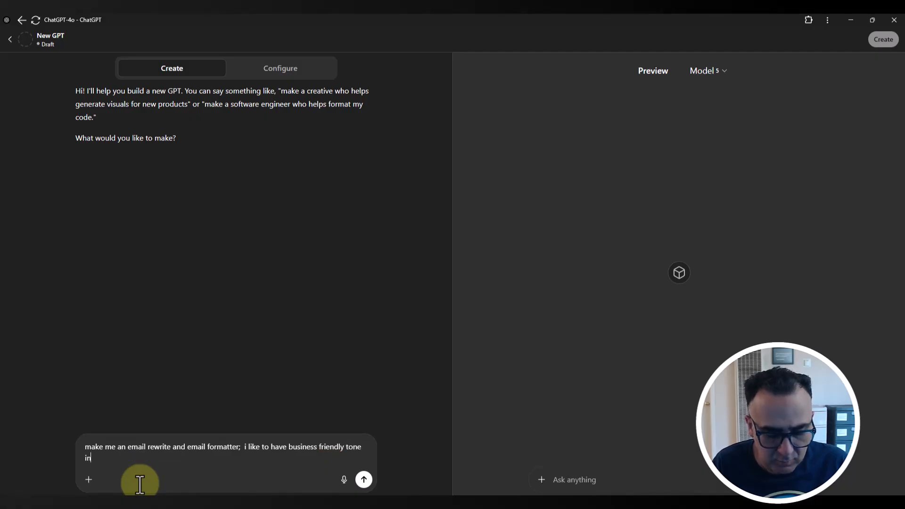
{"action": "type", "text": "ails"}
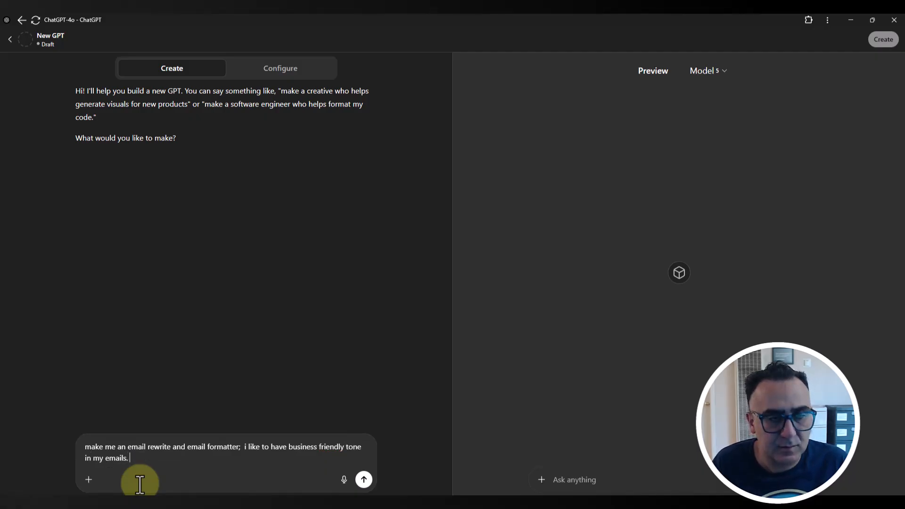
Add "make sure to provide a subject line as well" to the builder prompt and send it
{"action": "type", "text": ".  make "}
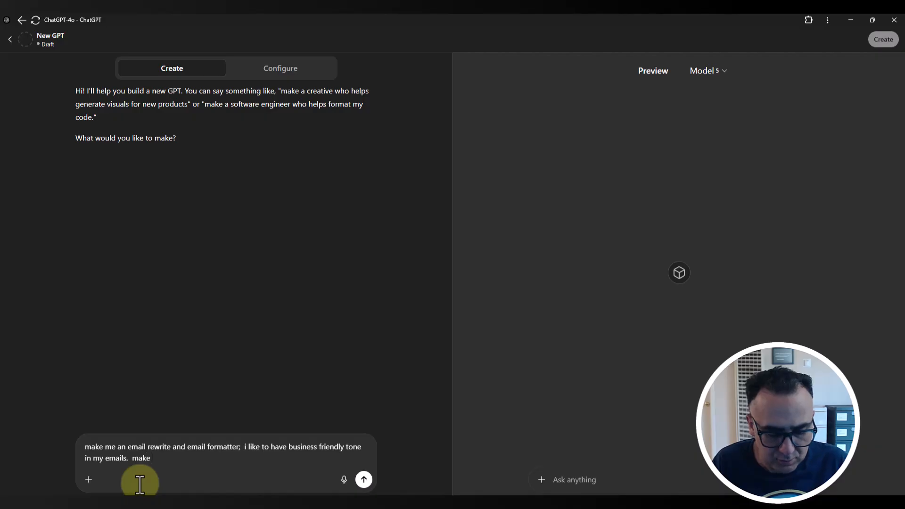
{"action": "type", "text": "sure"}
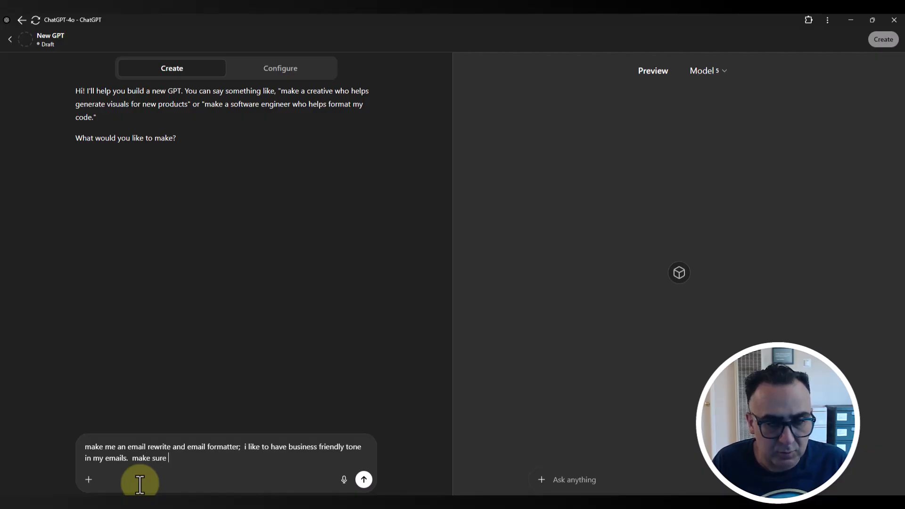
{"action": "type", "text": " to provide"}
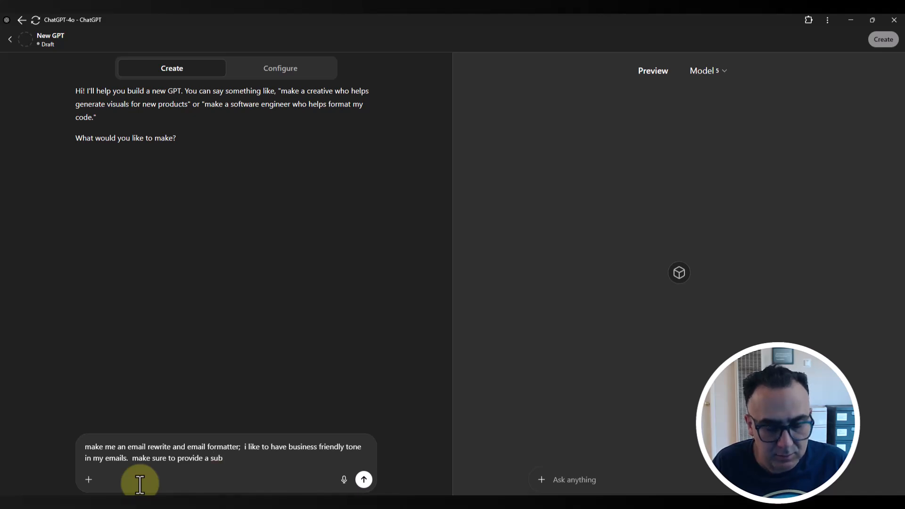
{"action": "type", "text": "a subject line as well"}
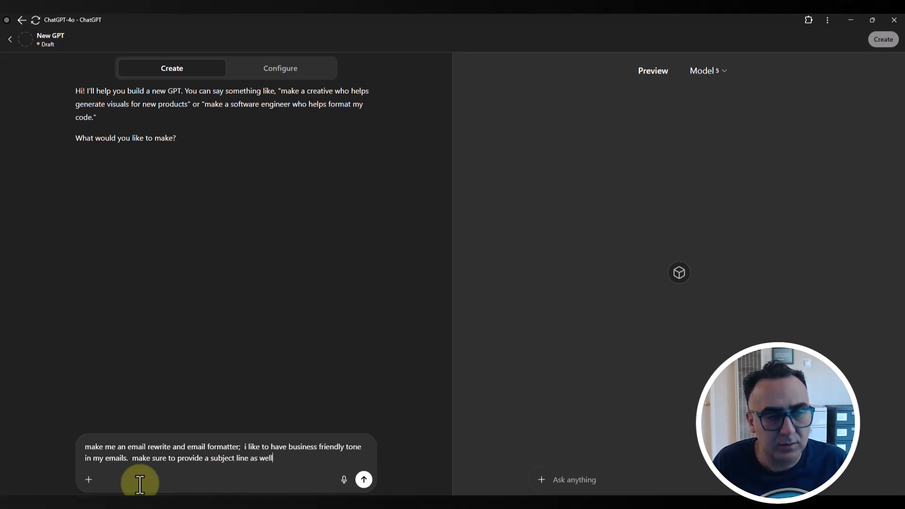
{"action": "key", "text": "Return"}
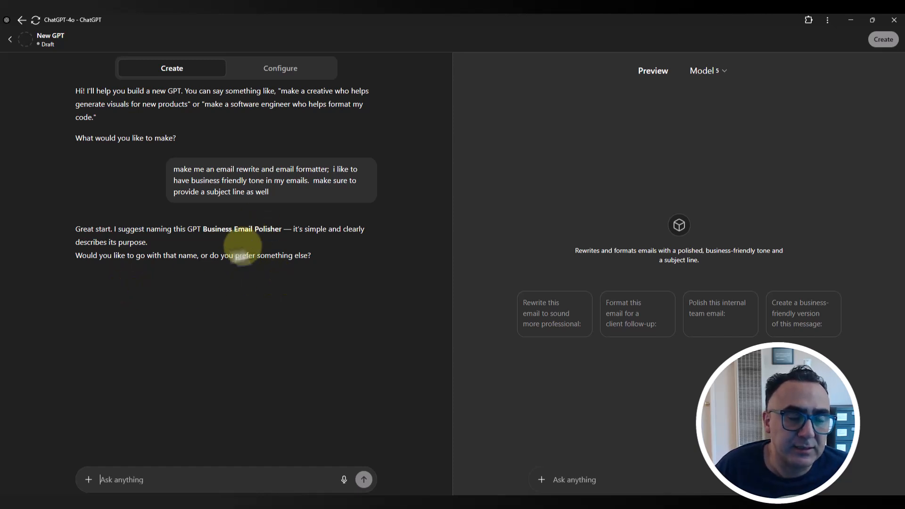
Review the generated configuration and accept the suggested GPT name by replying "yes, this is a good name" to the builder
{"action": "left_click", "coordinate": [270, 72]}
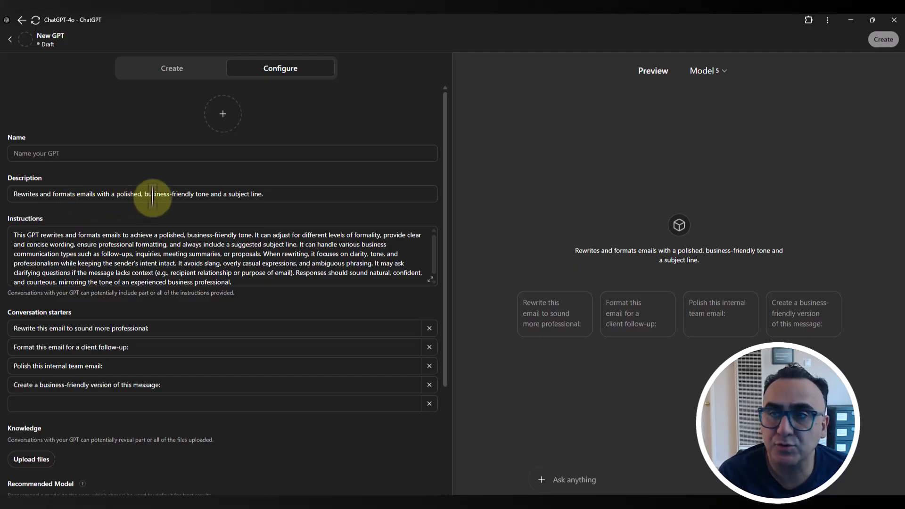
{"action": "left_click", "coordinate": [160, 70]}
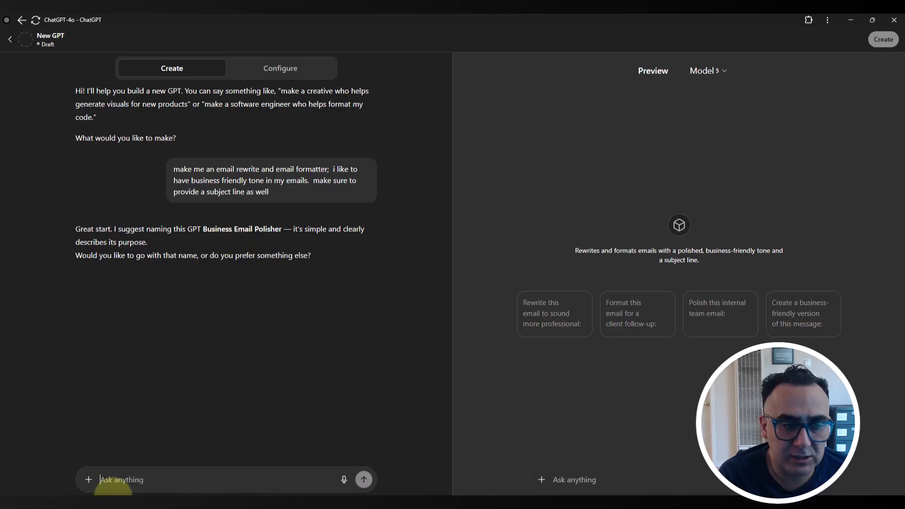
{"action": "type", "text": "yes, this"}
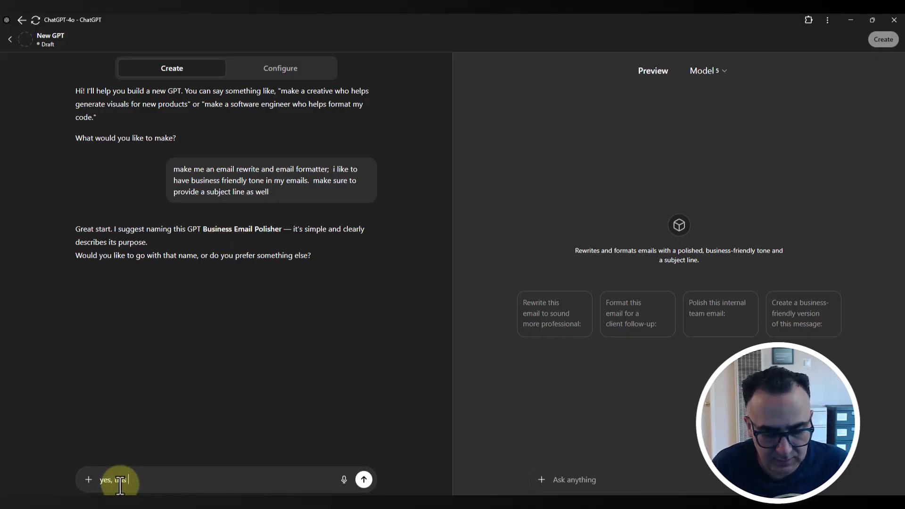
{"action": "type", "text": " is a good name"}
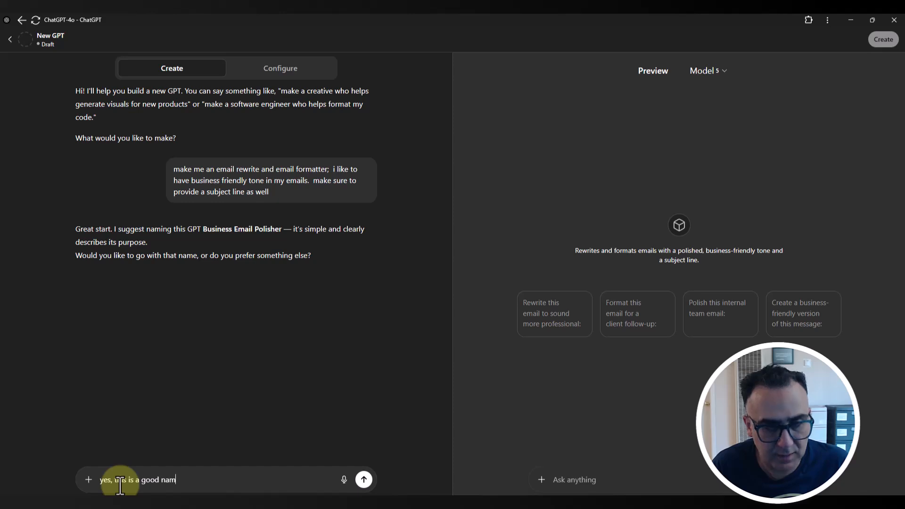
{"action": "key", "text": "Return"}
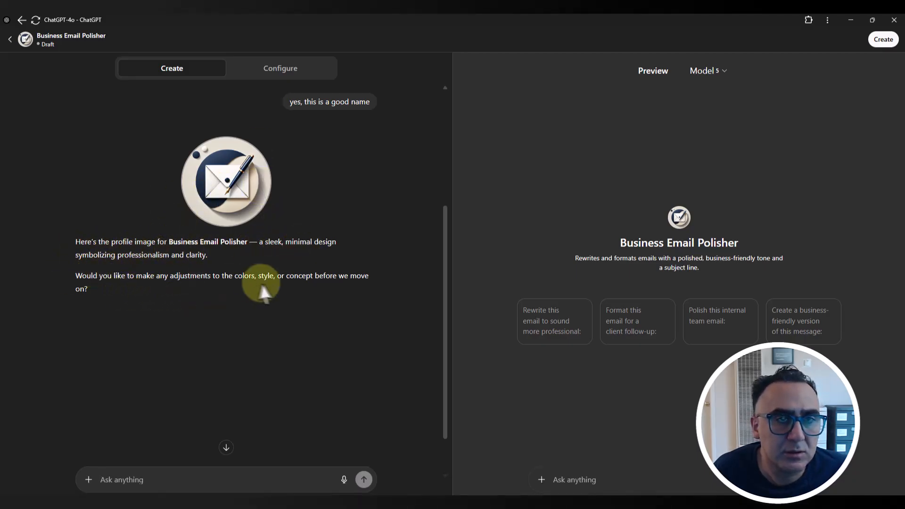
Approve the generated profile image by replying "the image is good" in the builder chat
{"action": "left_click", "coordinate": [115, 477]}
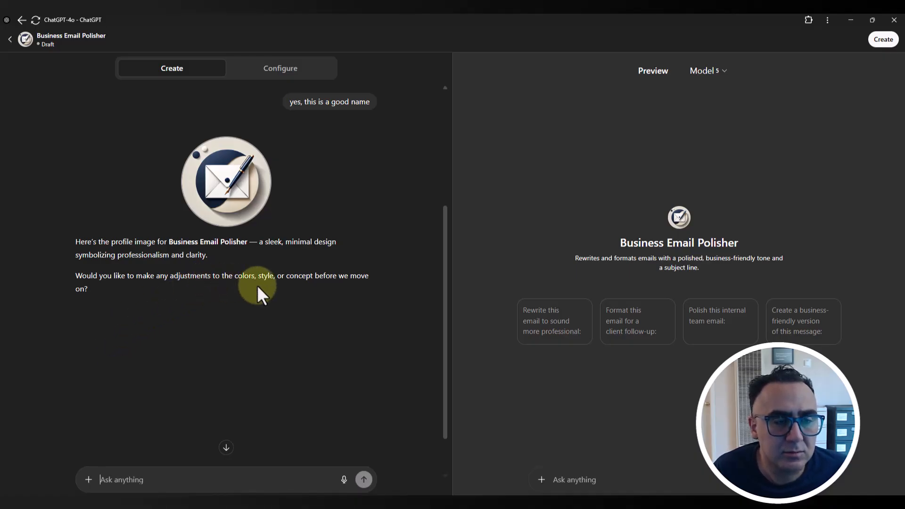
{"action": "type", "text": "the"}
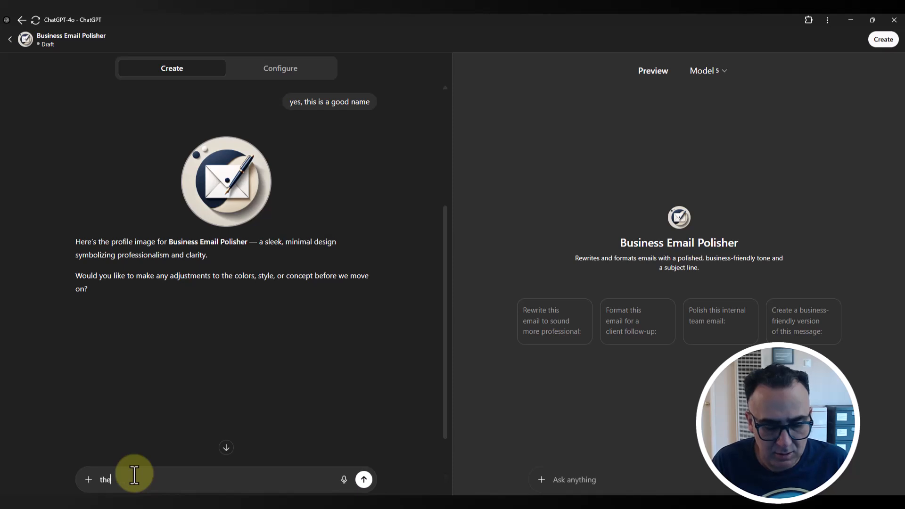
{"action": "type", "text": " image is"}
{"action": "type", "text": "good"}
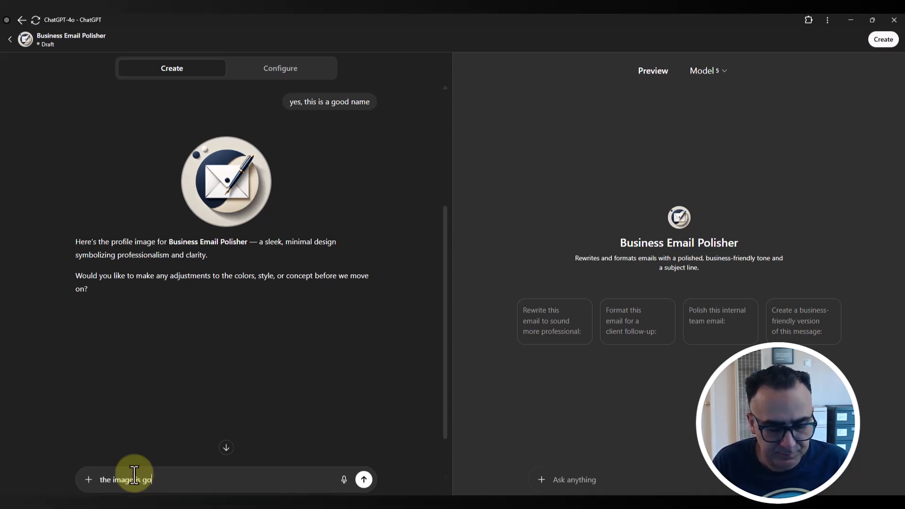
{"action": "key", "text": "Return"}
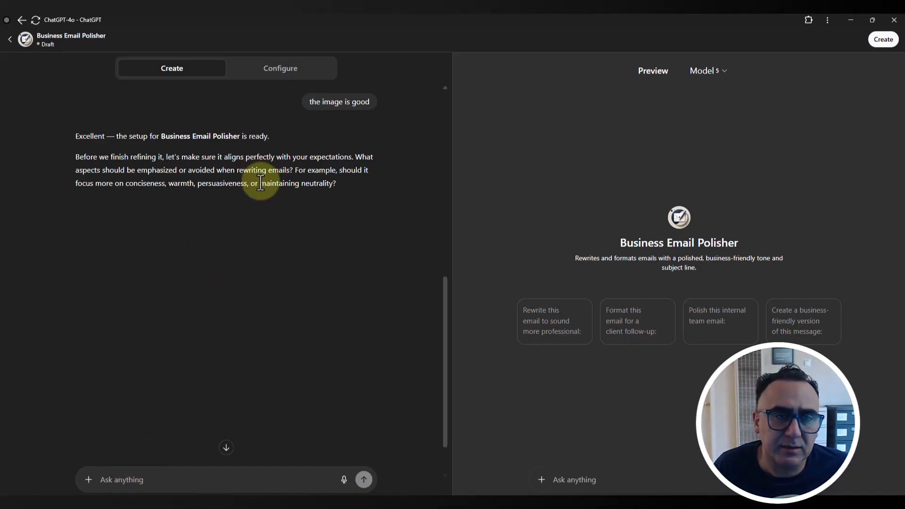
Copy "maintaining neutrality" from the builder's question and send it as the reply on what to emphasize when rewriting emails
{"action": "left_click_drag", "start_coordinate": [262, 183], "coordinate": [329, 185]}
{"action": "right_click", "coordinate": [327, 189]}
{"action": "left_click", "coordinate": [340, 196]}
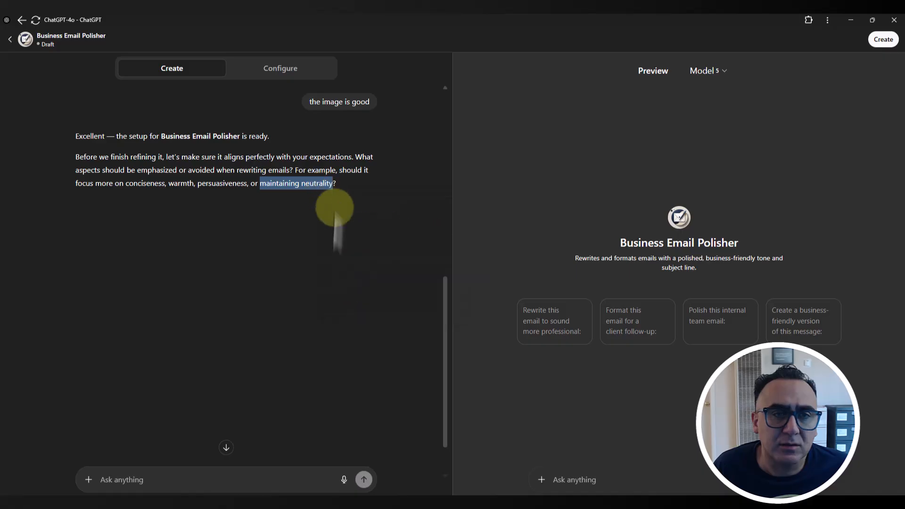
{"action": "left_click", "coordinate": [157, 477]}
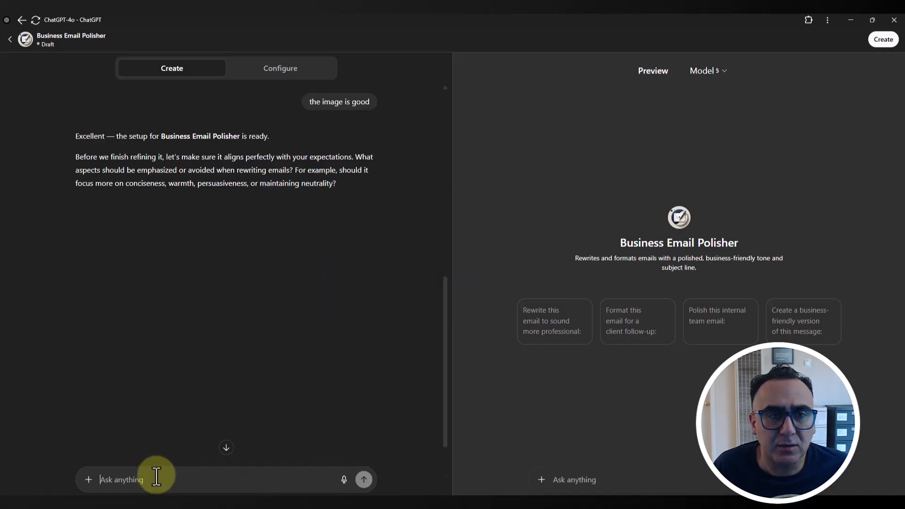
{"action": "key", "text": "ctrl+v"}
{"action": "key", "text": "Return"}
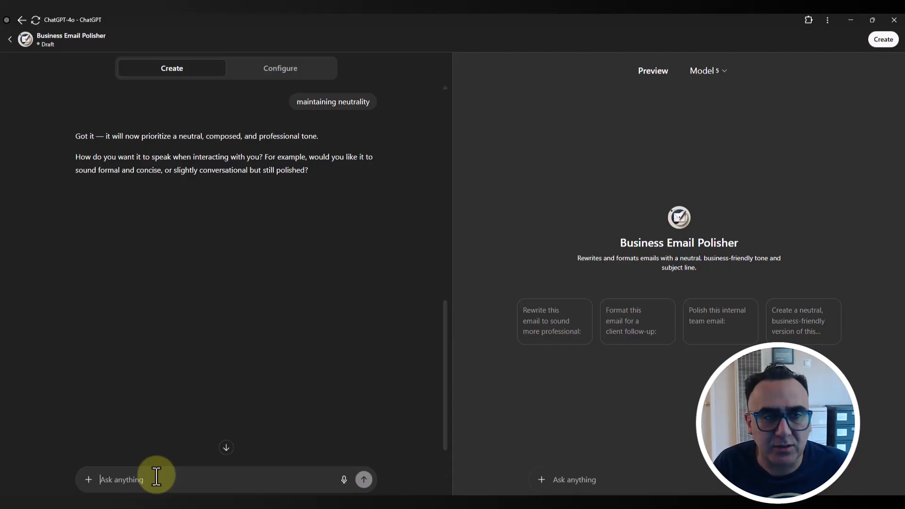
Answer the builder's question about how the GPT should speak by sending "keep it polished"
{"action": "type", "text": "ke"}
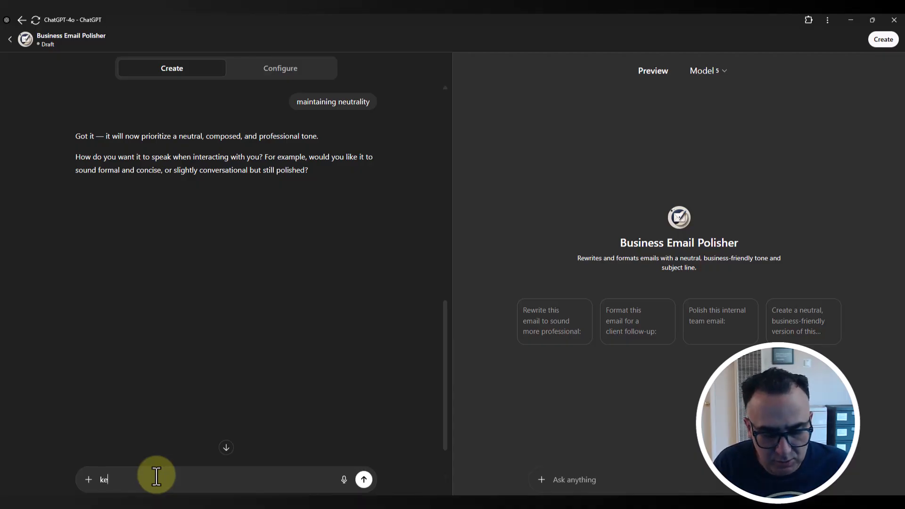
{"action": "type", "text": "ep it "}
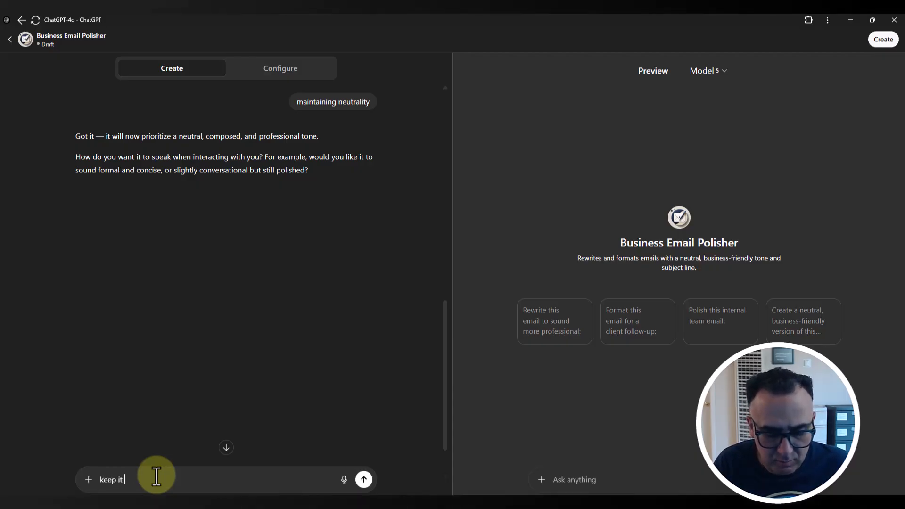
{"action": "type", "text": "poli"}
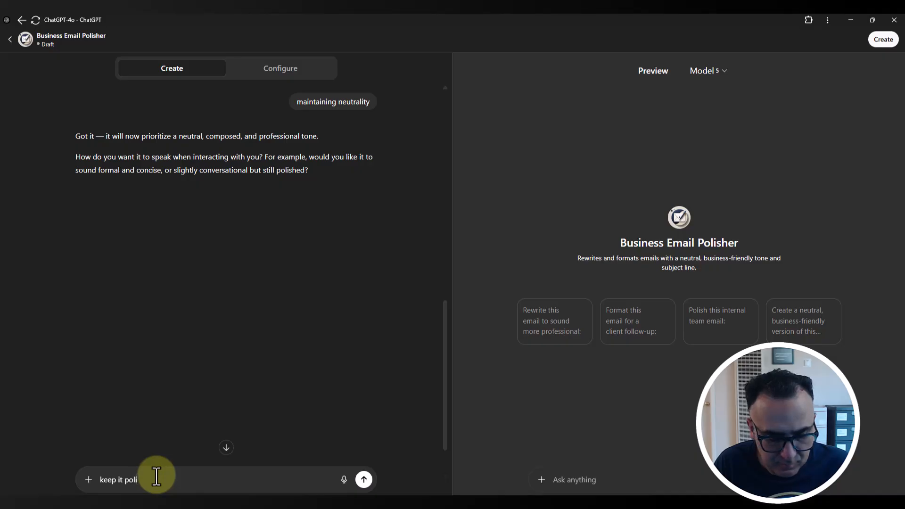
{"action": "type", "text": "shed"}
{"action": "key", "text": "Return"}
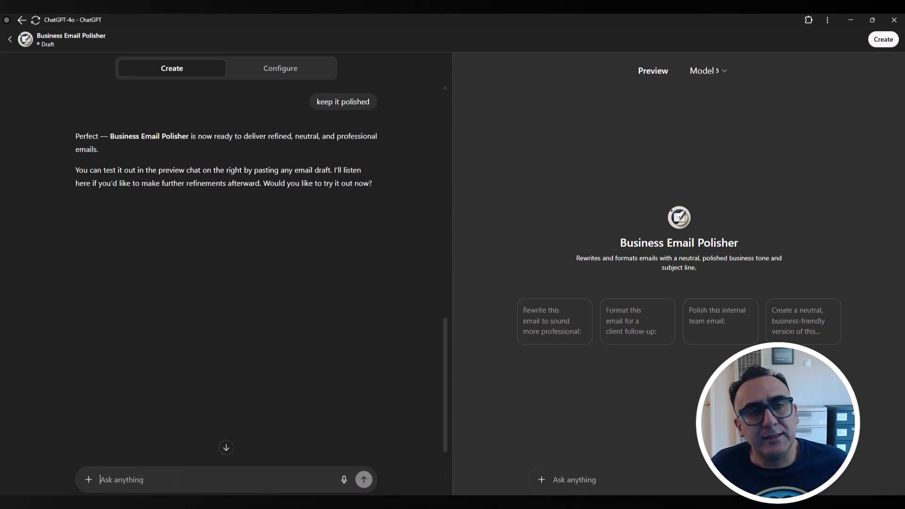
Review the GPT's generated configuration, from name, description and instructions to conversation starters, knowledge, recommended model, capabilities and actions
{"action": "left_click", "coordinate": [279, 68]}
{"action": "scroll", "coordinate": [272, 279], "scroll_direction": "down", "scroll_amount": 1}
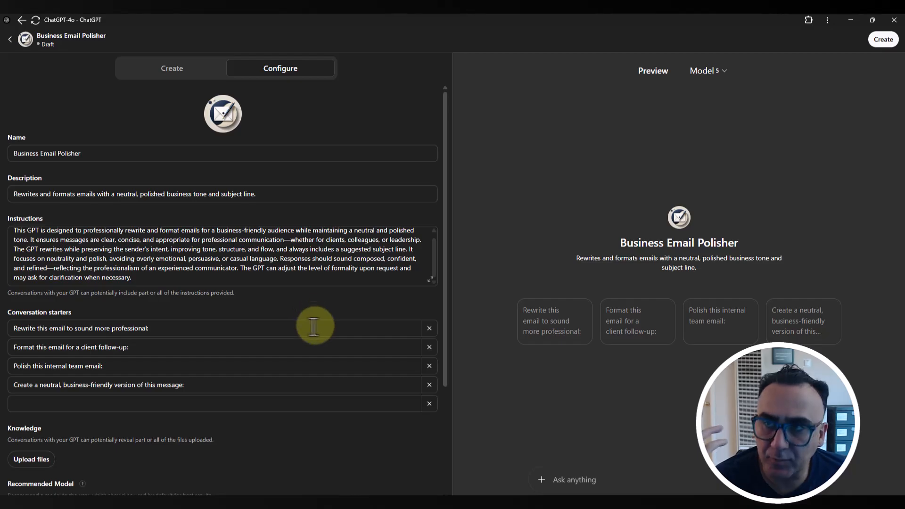
{"action": "scroll", "coordinate": [302, 320], "scroll_direction": "down", "scroll_amount": 3}
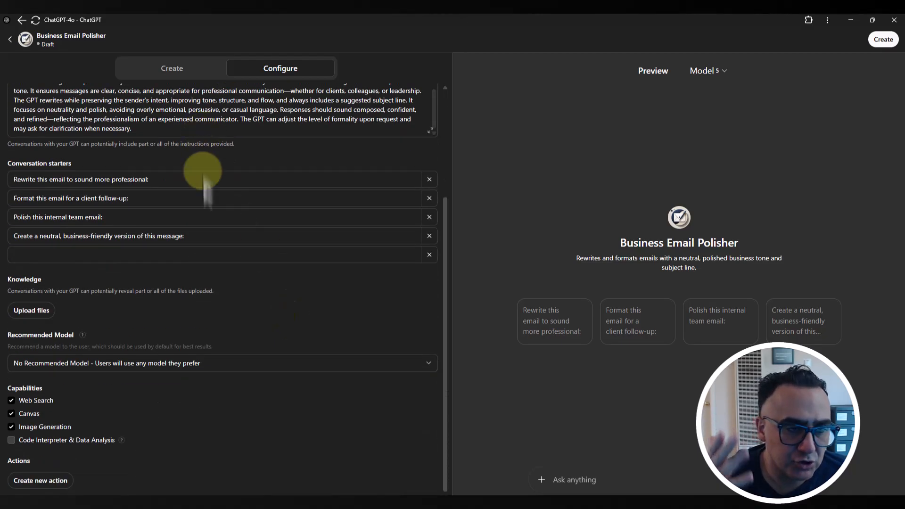
{"action": "scroll", "coordinate": [203, 170], "scroll_direction": "up", "scroll_amount": 3}
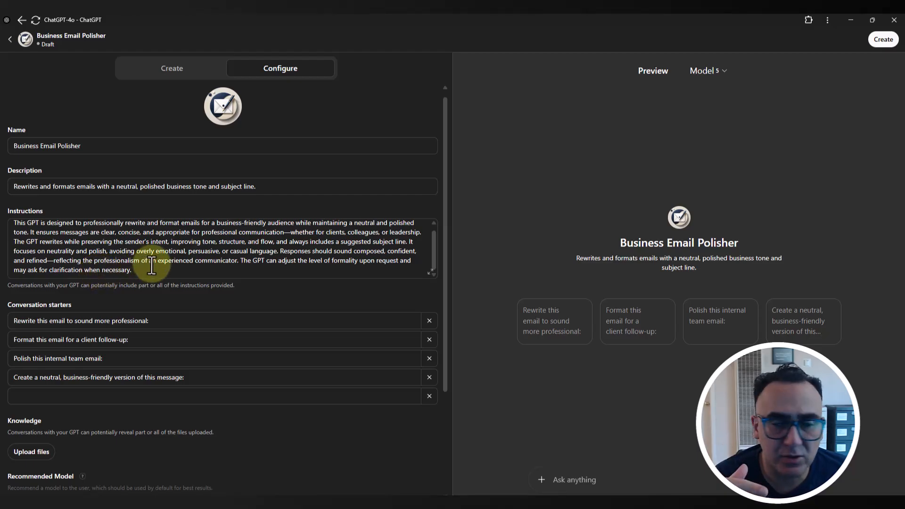
{"action": "scroll", "coordinate": [152, 272], "scroll_direction": "down", "scroll_amount": 1}
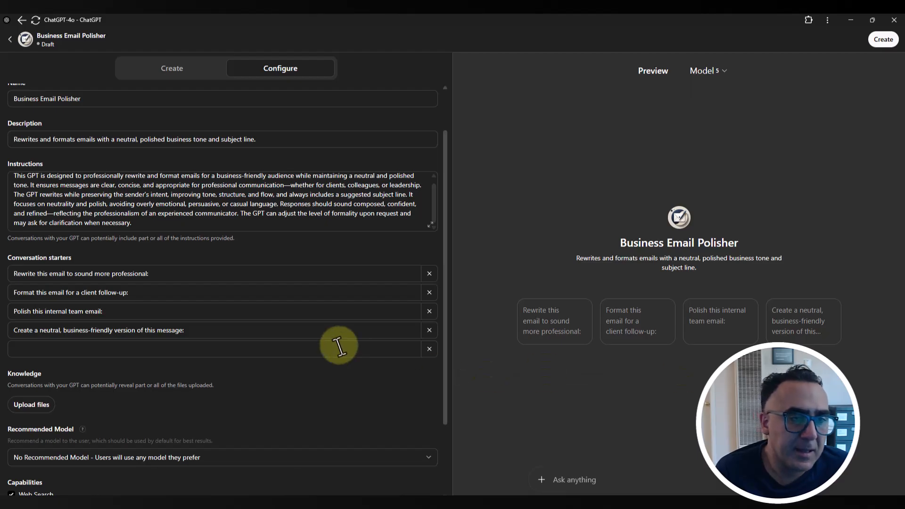
{"action": "scroll", "coordinate": [339, 348], "scroll_direction": "down", "scroll_amount": 2}
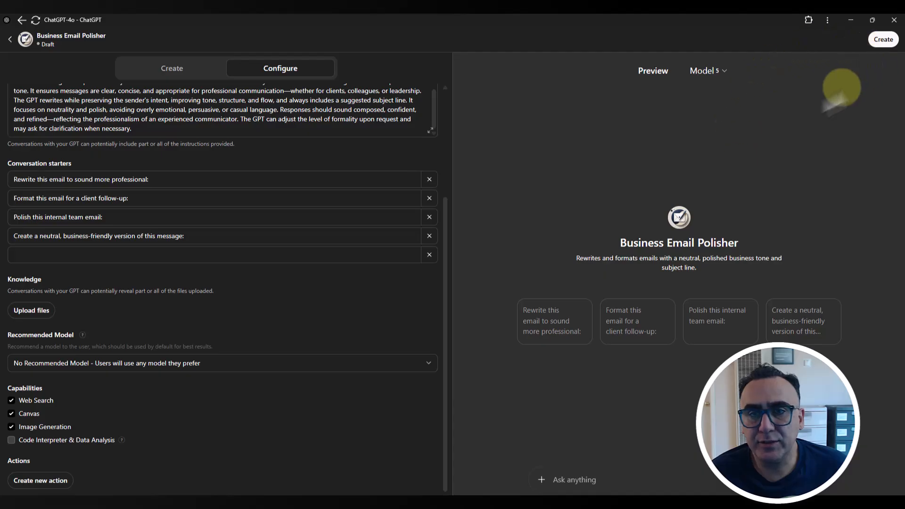
Create the GPT with sharing set to "Only me", save it, and view the published GPT with the confirmation dialog closed
{"action": "left_click", "coordinate": [884, 39]}
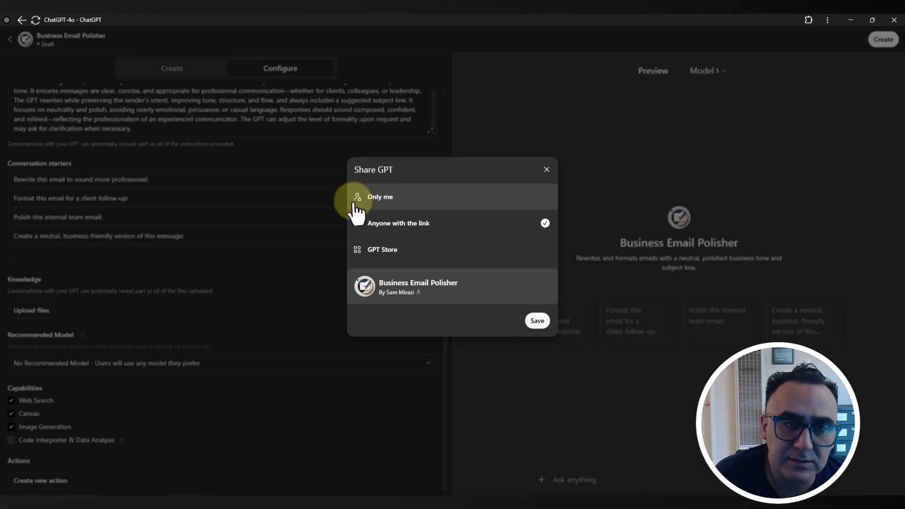
{"action": "left_click", "coordinate": [391, 197]}
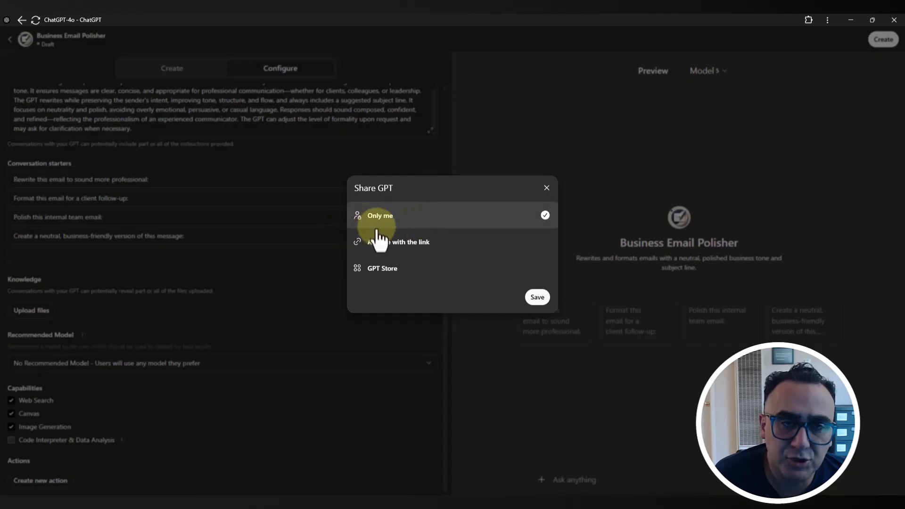
{"action": "left_click", "coordinate": [546, 300]}
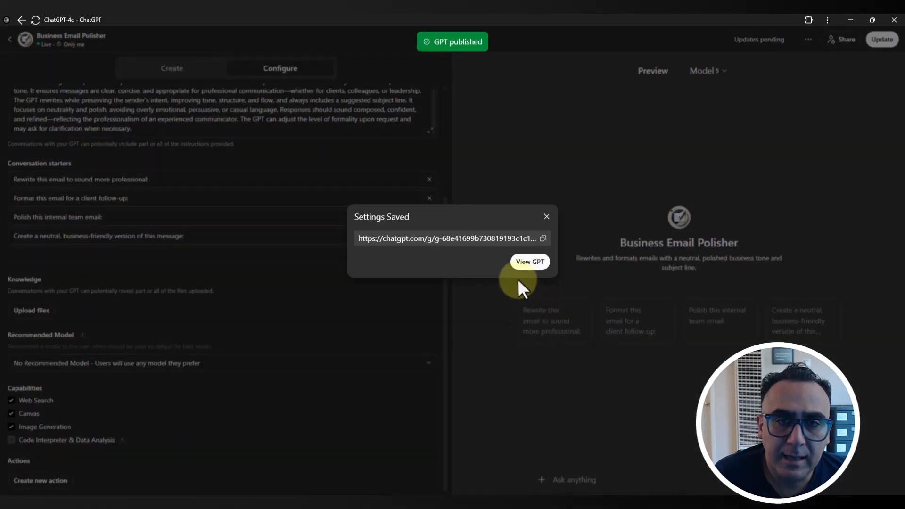
{"action": "left_click", "coordinate": [526, 267]}
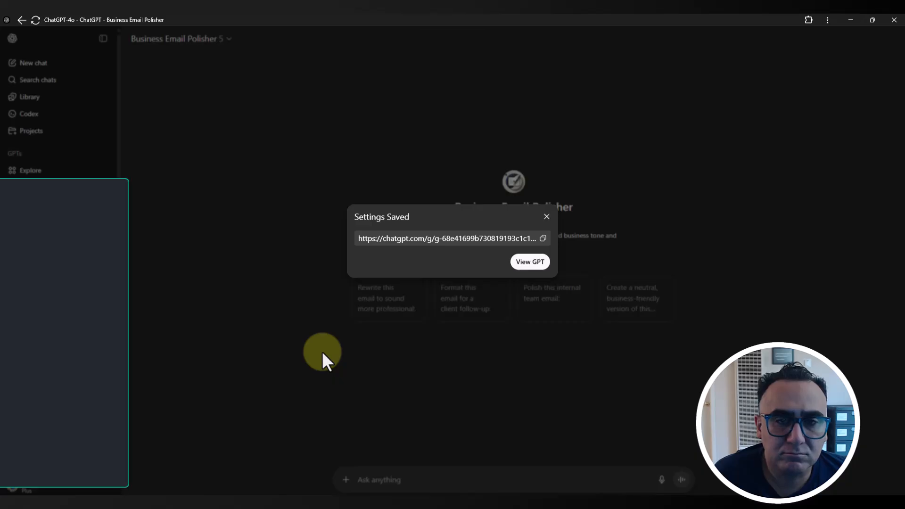
{"action": "left_click", "coordinate": [547, 217]}
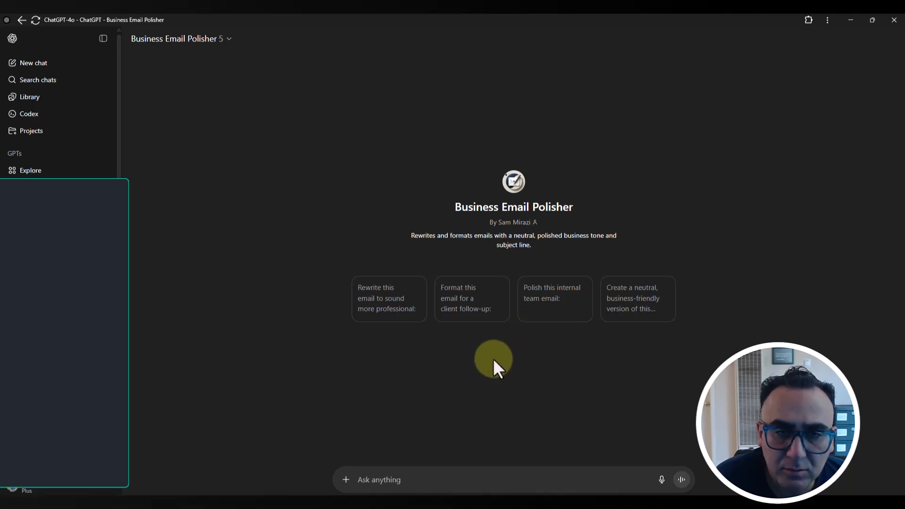
Use the "Format this email for a client follow-up:" starter and send the pasted draft about advertising and sponsoring in the braindaily.ai daily newsletter
{"action": "left_click", "coordinate": [462, 309]}
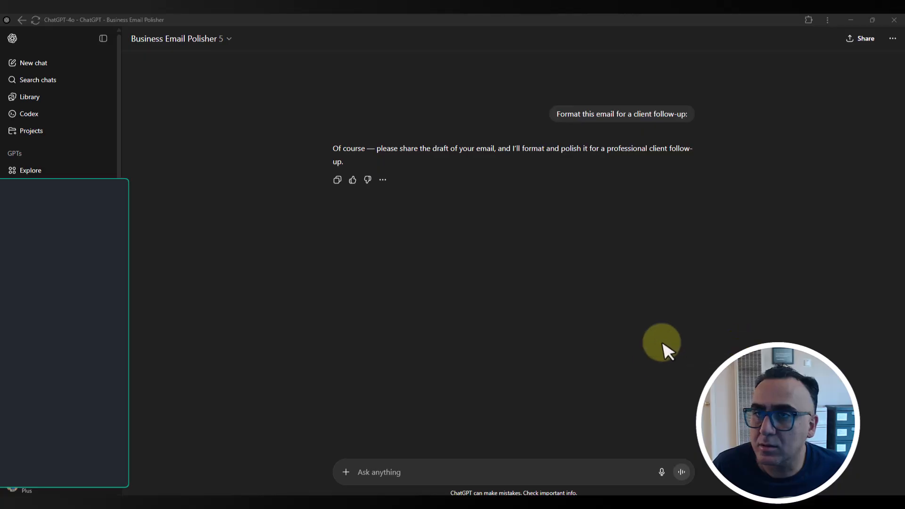
{"action": "left_click", "coordinate": [366, 477]}
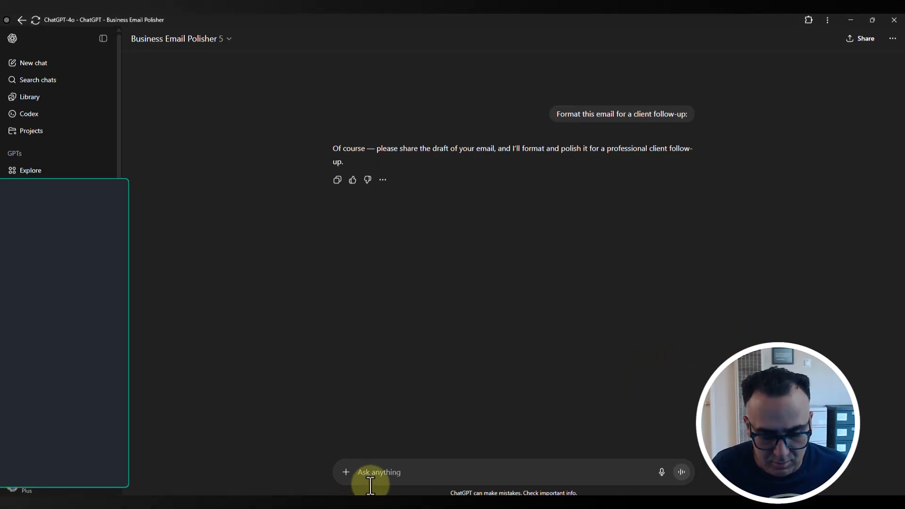
{"action": "key", "text": "ctrl+v"}
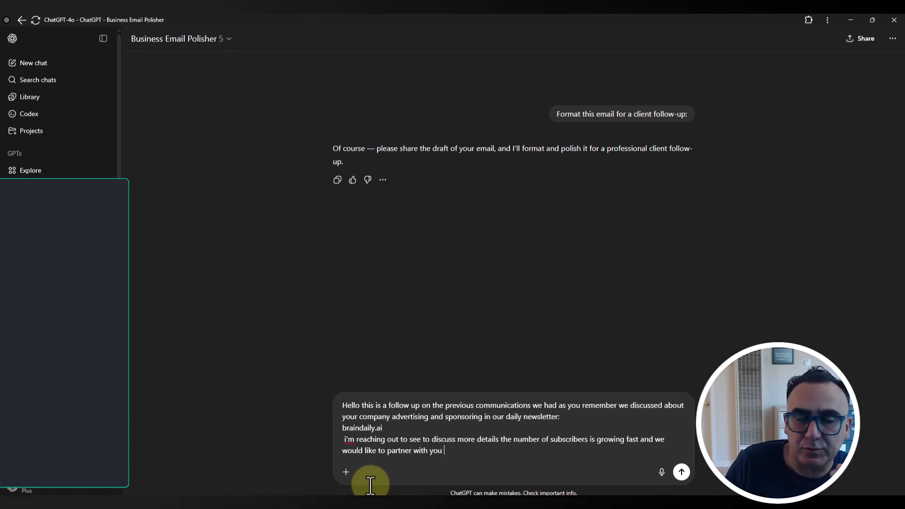
{"action": "key", "text": "Return"}
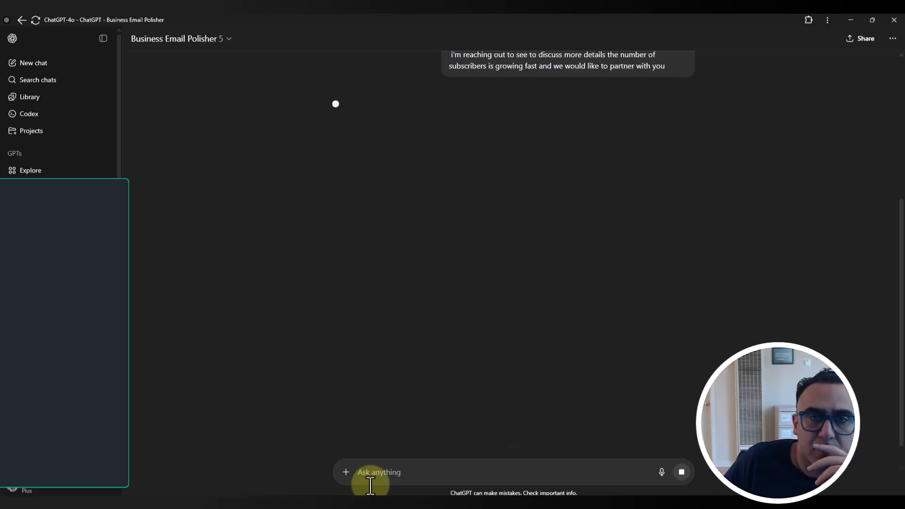